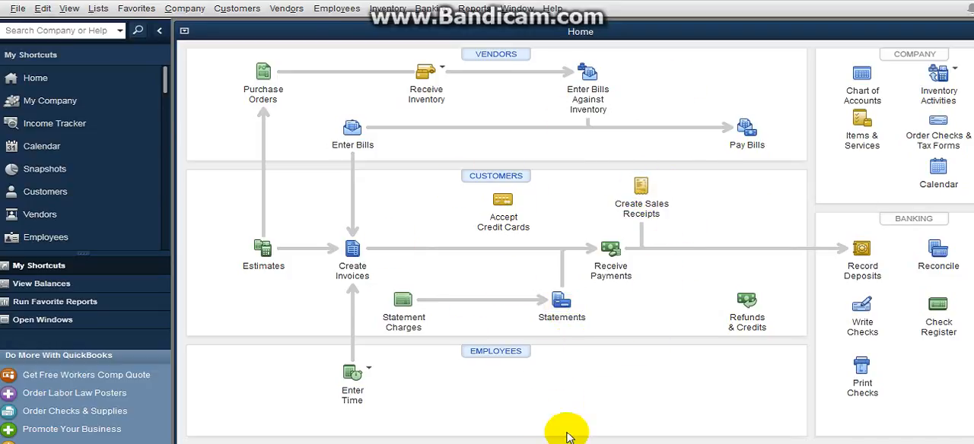
Step: Start a bank deposit from the received payments awaiting deposit
{"action": "left_click", "coordinate": [427, 10]}
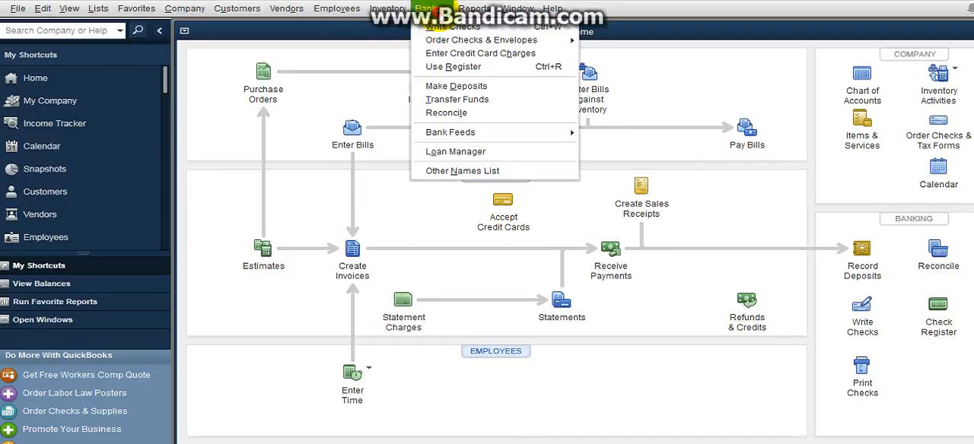
{"action": "left_click", "coordinate": [529, 87]}
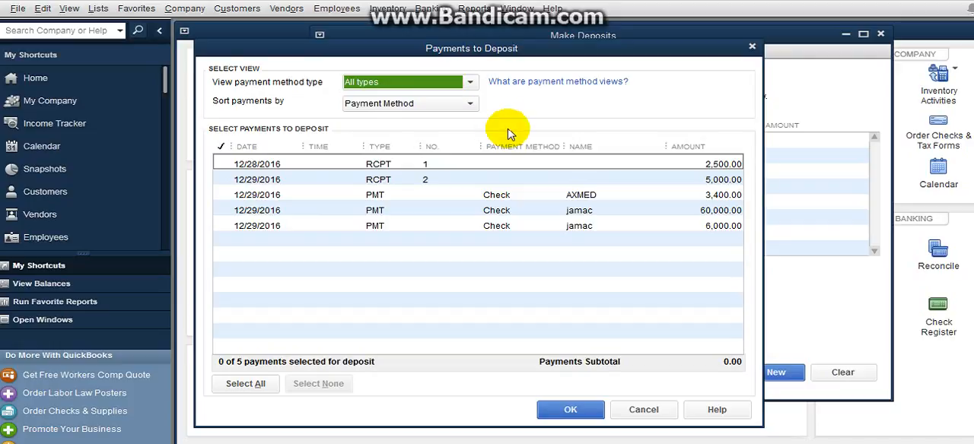
Step: Examine the sort choices, payment method views and individual payment types available for filtering the payments to deposit
{"action": "left_click", "coordinate": [470, 104]}
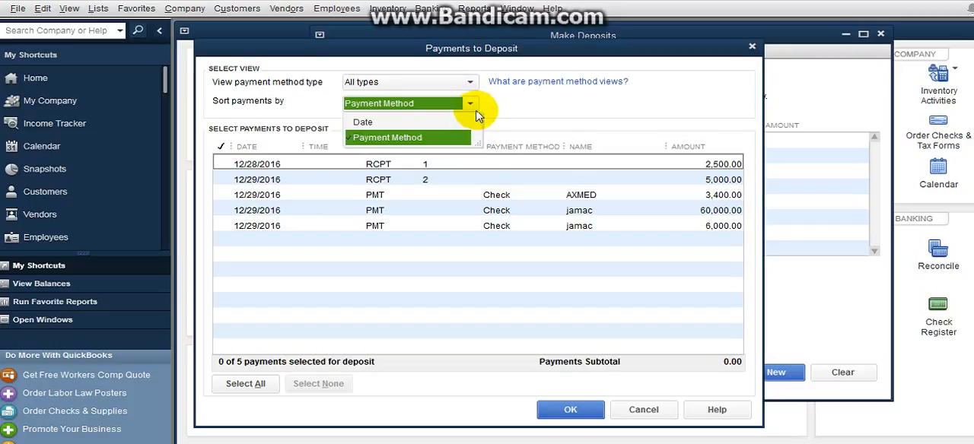
{"action": "left_click", "coordinate": [476, 113]}
{"action": "left_click", "coordinate": [471, 83]}
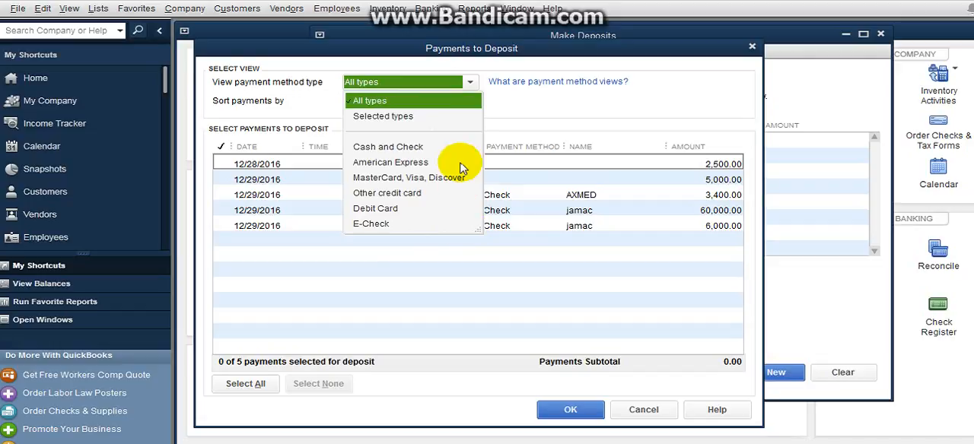
{"action": "left_click", "coordinate": [474, 100]}
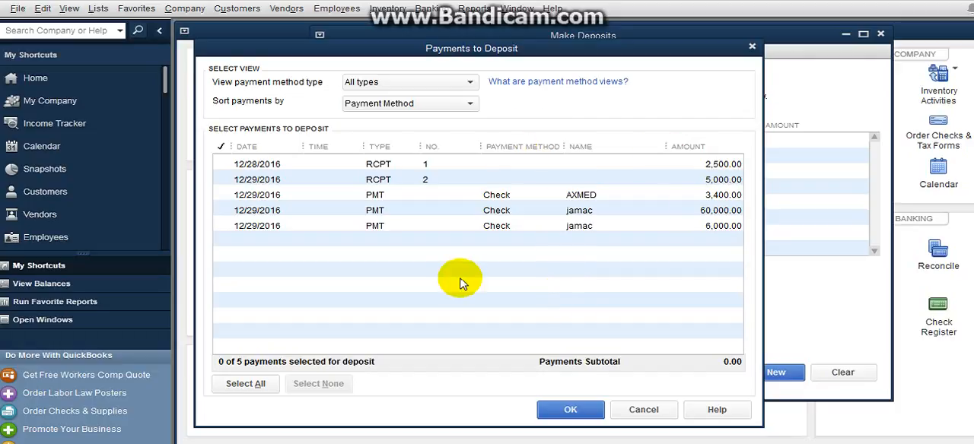
{"action": "left_click", "coordinate": [470, 82]}
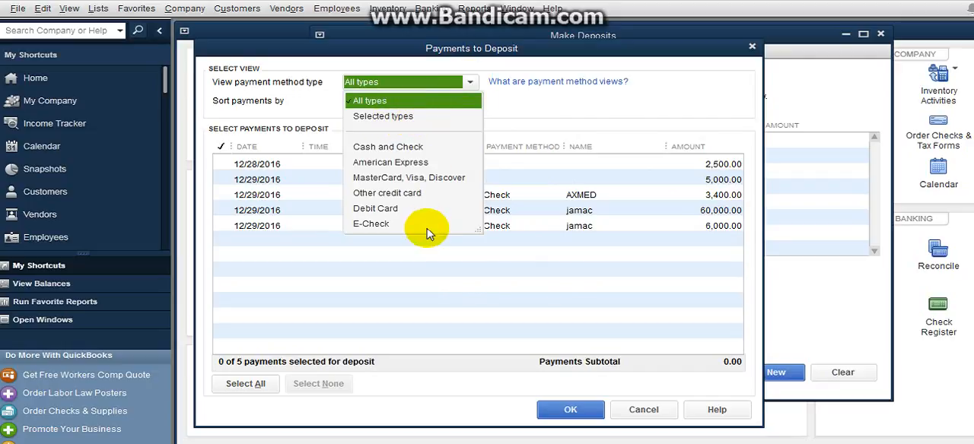
{"action": "left_click", "coordinate": [441, 115]}
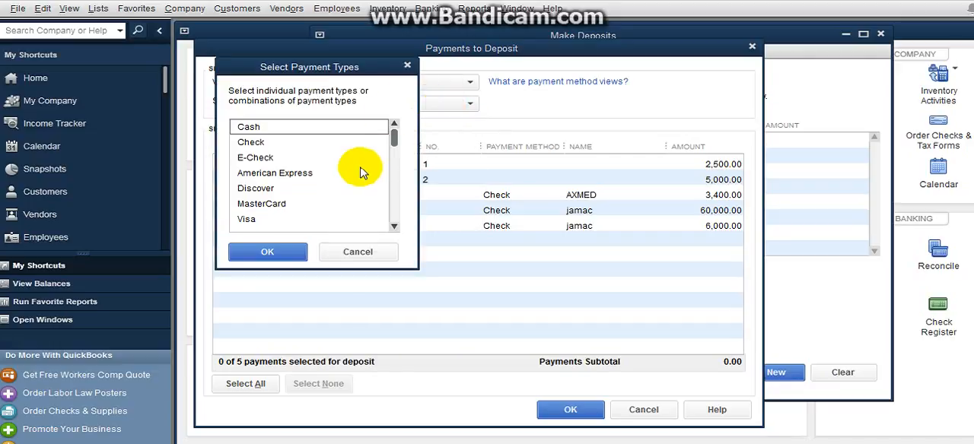
{"action": "left_click", "coordinate": [394, 207]}
{"action": "scroll", "coordinate": [394, 206], "scroll_direction": "up", "scroll_amount": 1}
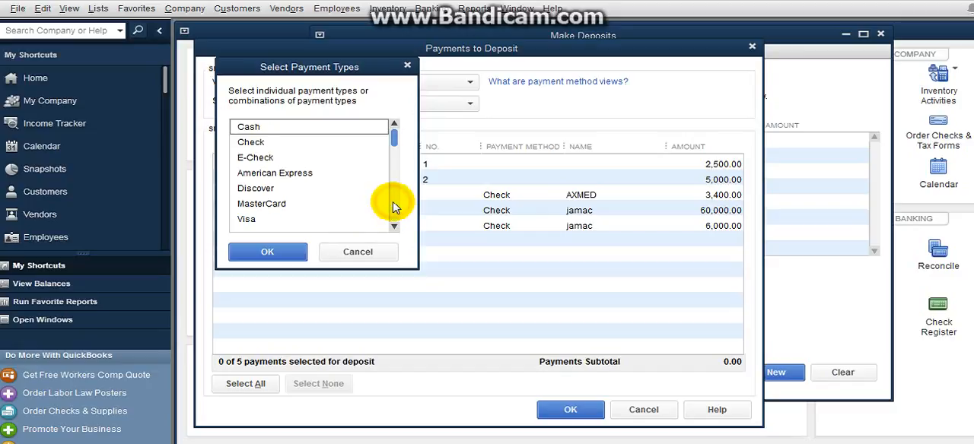
{"action": "left_click", "coordinate": [395, 207]}
{"action": "scroll", "coordinate": [394, 207], "scroll_direction": "up", "scroll_amount": 1}
{"action": "left_click", "coordinate": [394, 207]}
{"action": "scroll", "coordinate": [394, 207], "scroll_direction": "up", "scroll_amount": 1}
{"action": "left_click", "coordinate": [394, 207]}
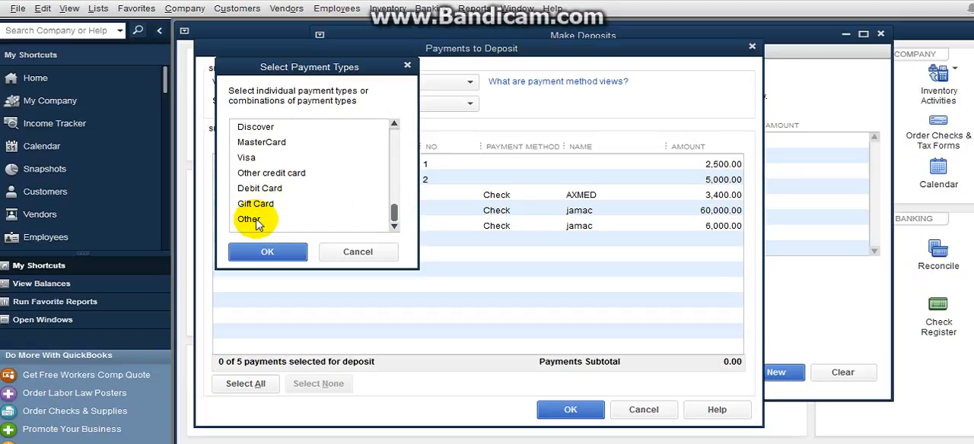
{"action": "left_click", "coordinate": [356, 254]}
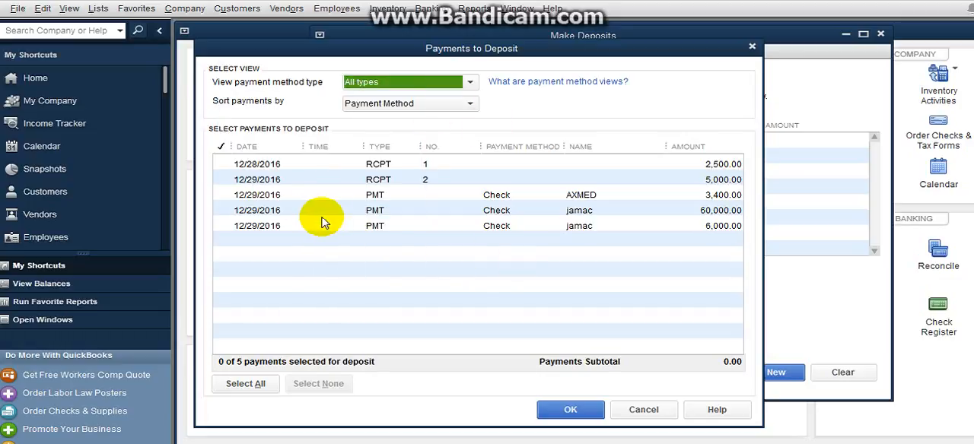
Step: Mark all five listed payments for deposit, then save the deposit and close the form
{"action": "left_click", "coordinate": [223, 163]}
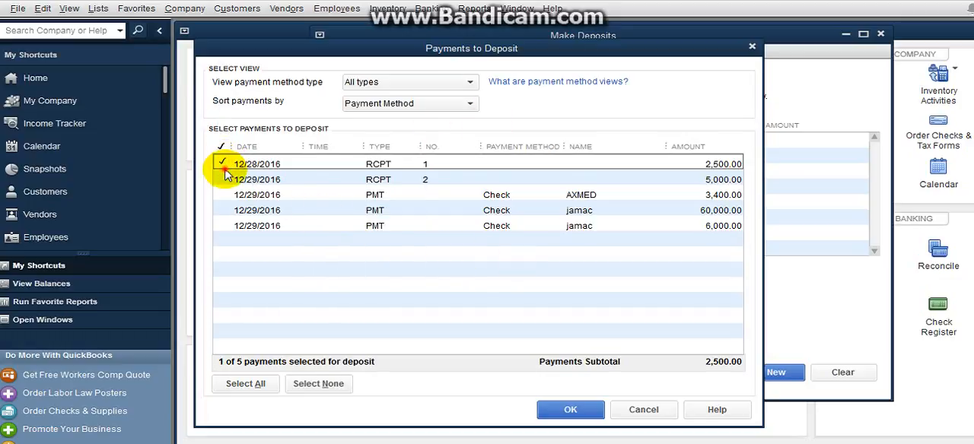
{"action": "left_click", "coordinate": [224, 180]}
{"action": "left_click", "coordinate": [223, 194]}
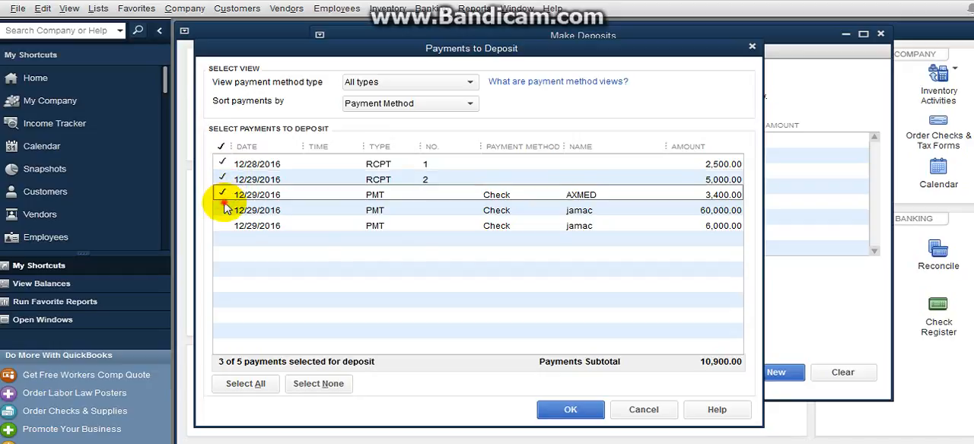
{"action": "left_click", "coordinate": [223, 210]}
{"action": "left_click", "coordinate": [223, 226]}
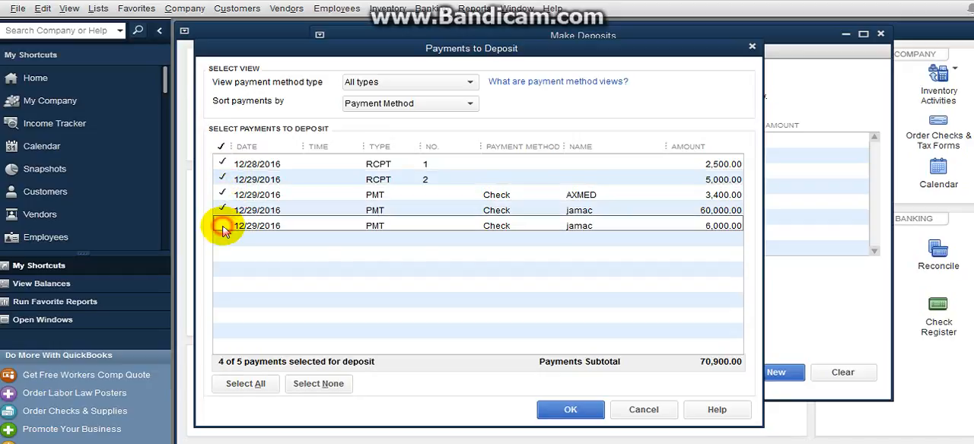
{"action": "left_click", "coordinate": [554, 408]}
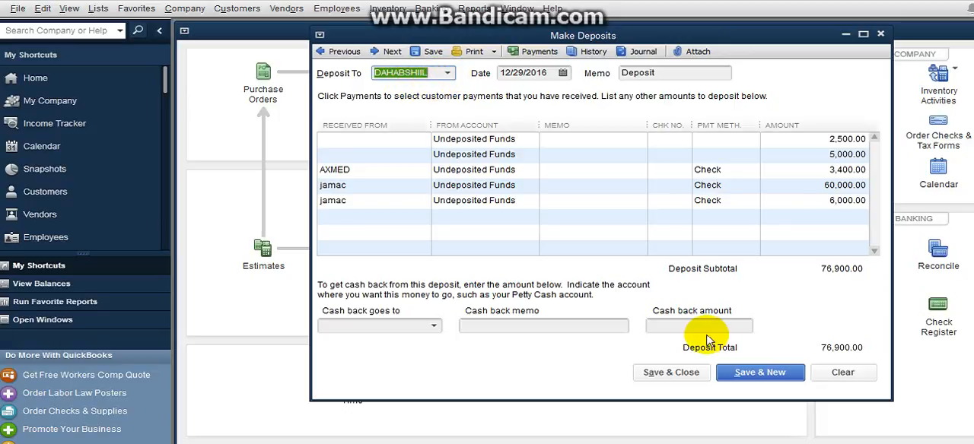
{"action": "left_click", "coordinate": [755, 374]}
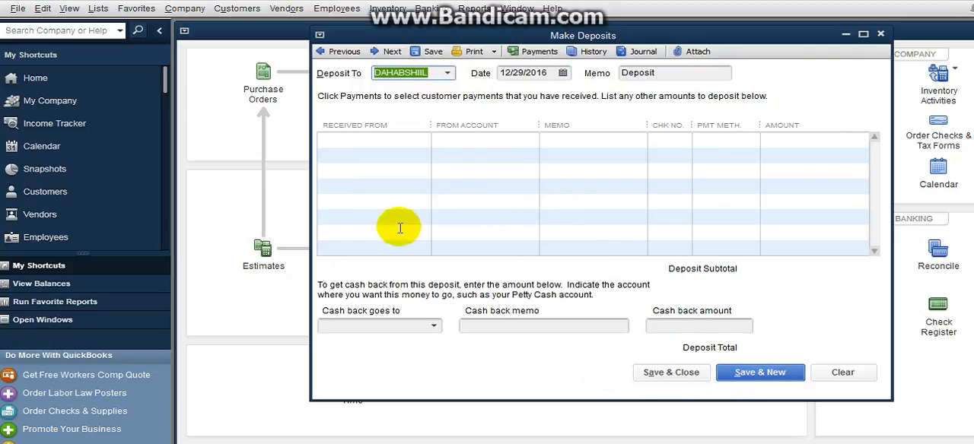
{"action": "left_click", "coordinate": [670, 372]}
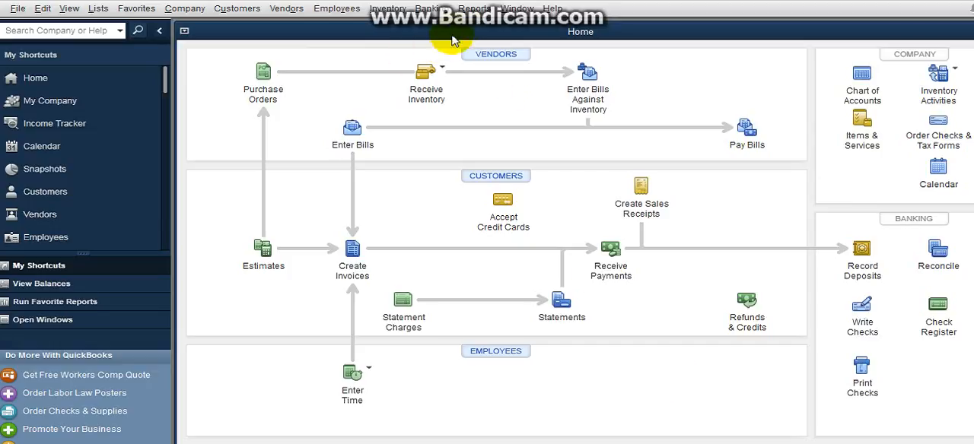
Step: Start a funds transfer between accounts with DAHABSHIIL as the source bank account
{"action": "left_click", "coordinate": [443, 11]}
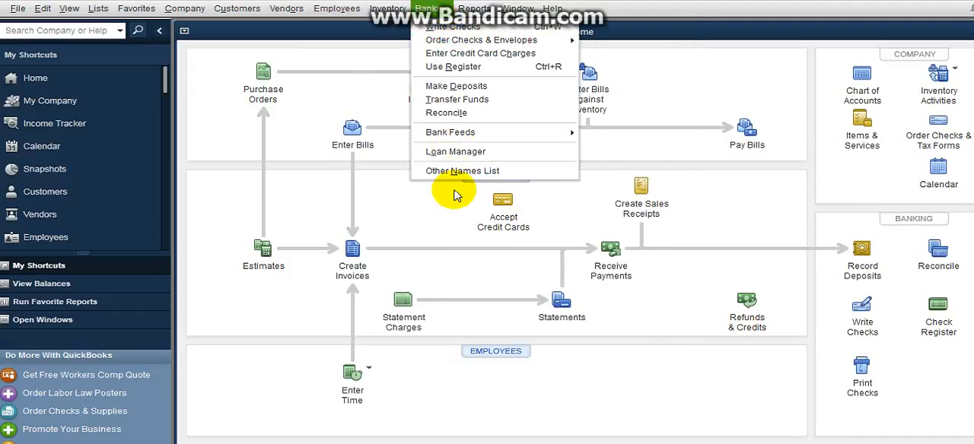
{"action": "left_click", "coordinate": [462, 107]}
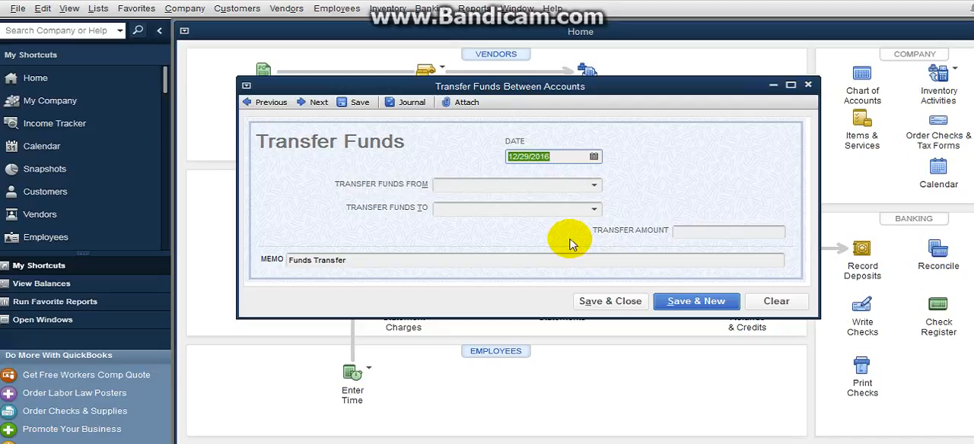
{"action": "left_click", "coordinate": [598, 189]}
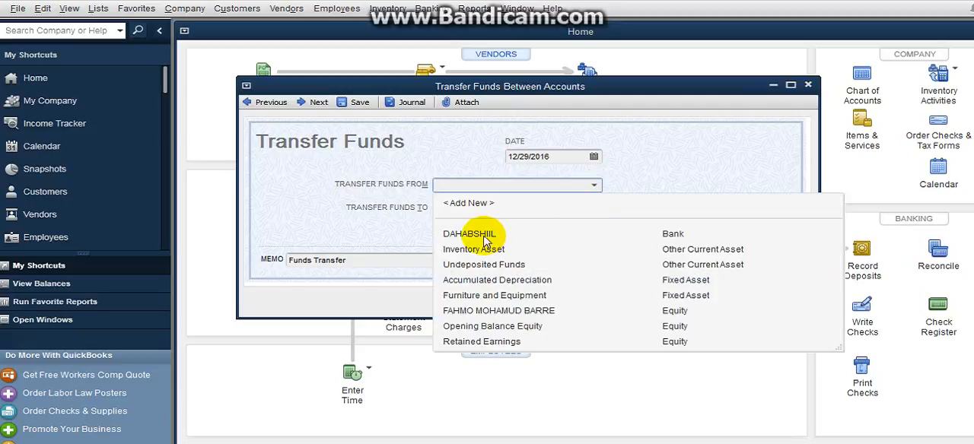
{"action": "left_click", "coordinate": [485, 238]}
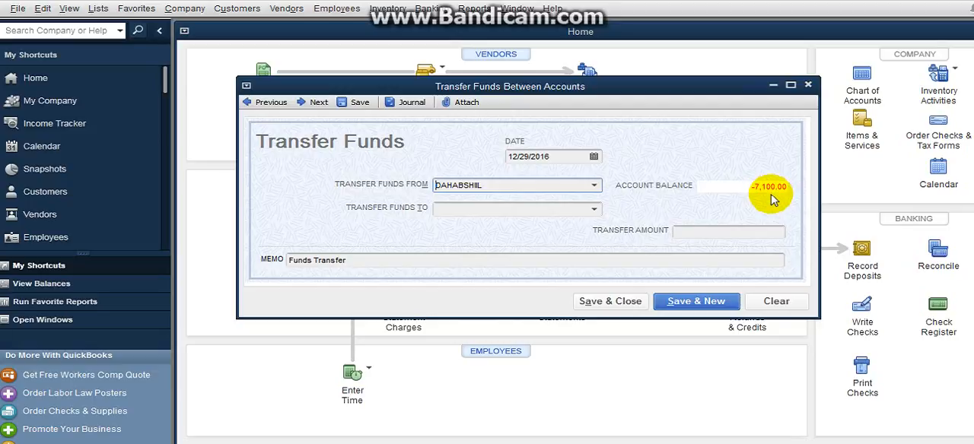
Step: Set the owner's equity account as the transfer destination and 1000 as the transfer amount
{"action": "left_click", "coordinate": [550, 210]}
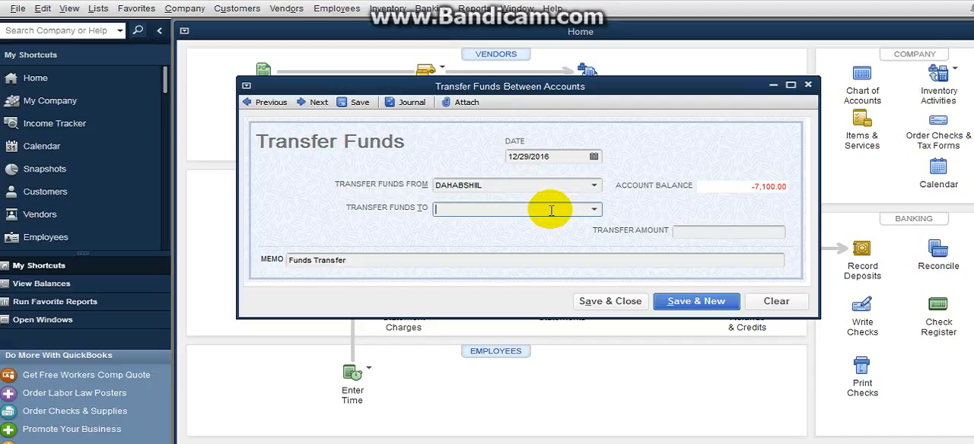
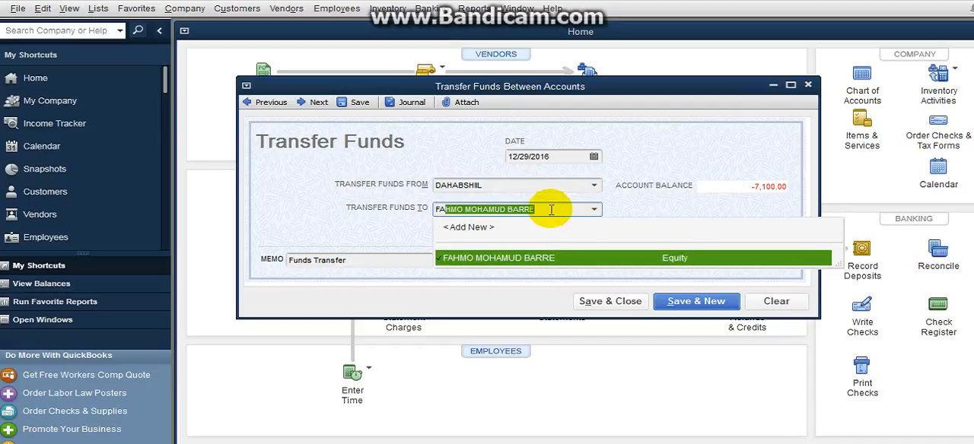
{"action": "left_click", "coordinate": [560, 264]}
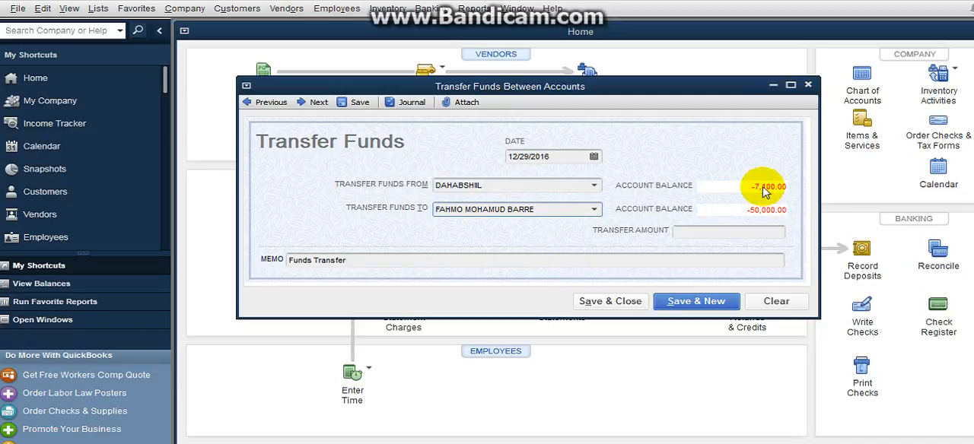
{"action": "left_click", "coordinate": [687, 234]}
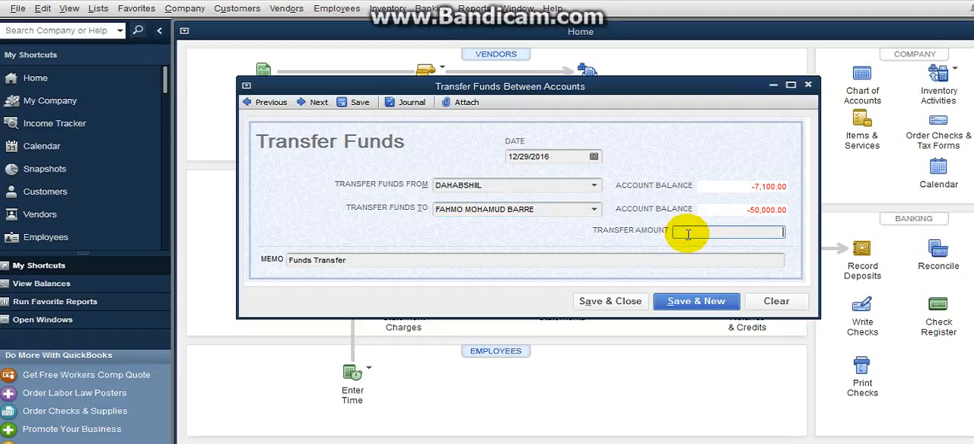
{"action": "type", "text": "1000"}
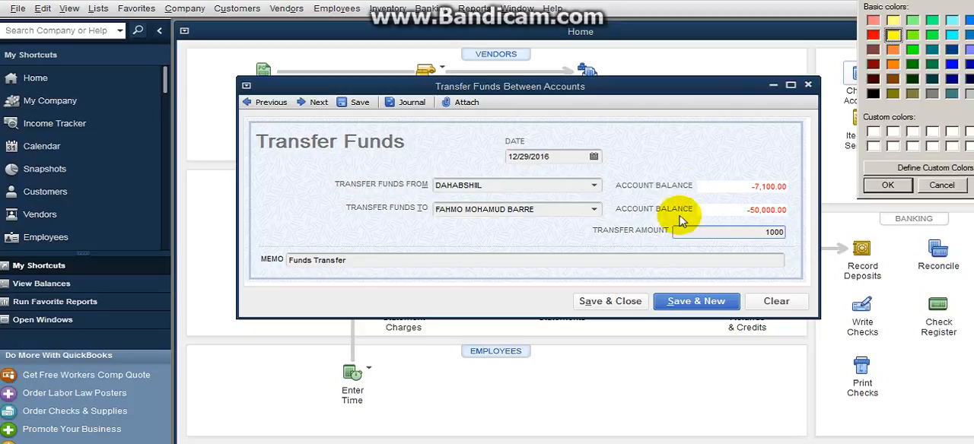
{"action": "left_click", "coordinate": [884, 185]}
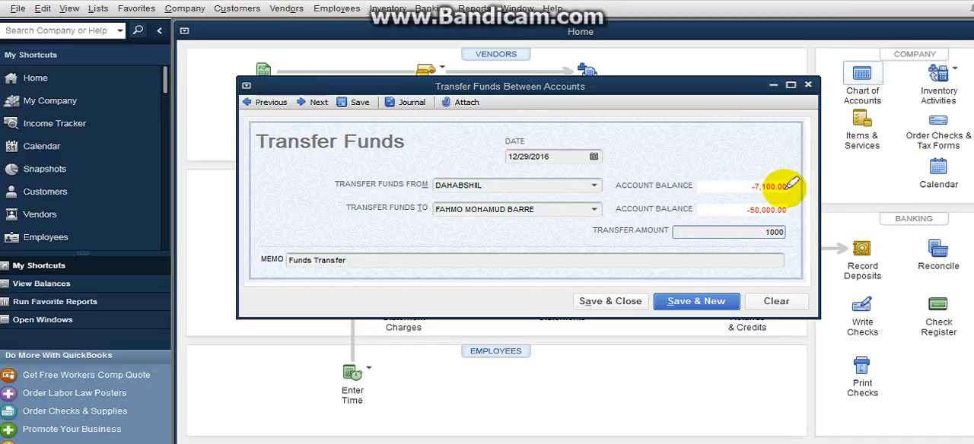
{"action": "left_click_drag", "start_coordinate": [785, 189], "coordinate": [801, 172]}
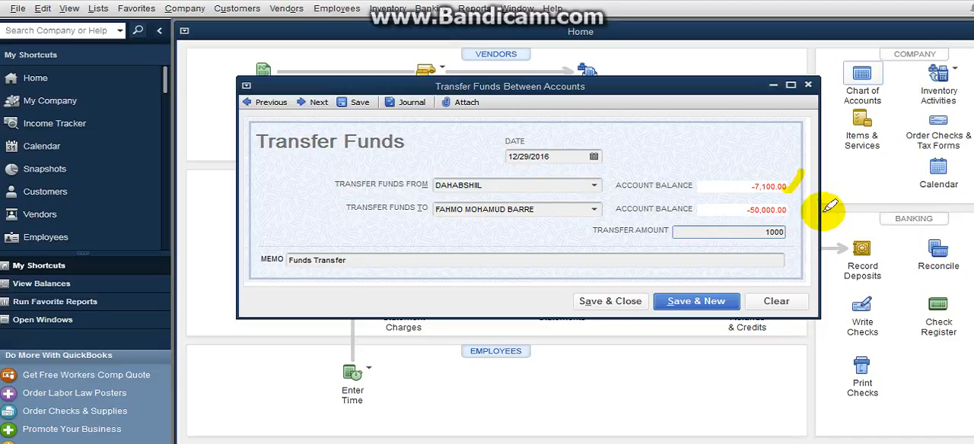
{"action": "left_click_drag", "start_coordinate": [789, 213], "coordinate": [817, 175]}
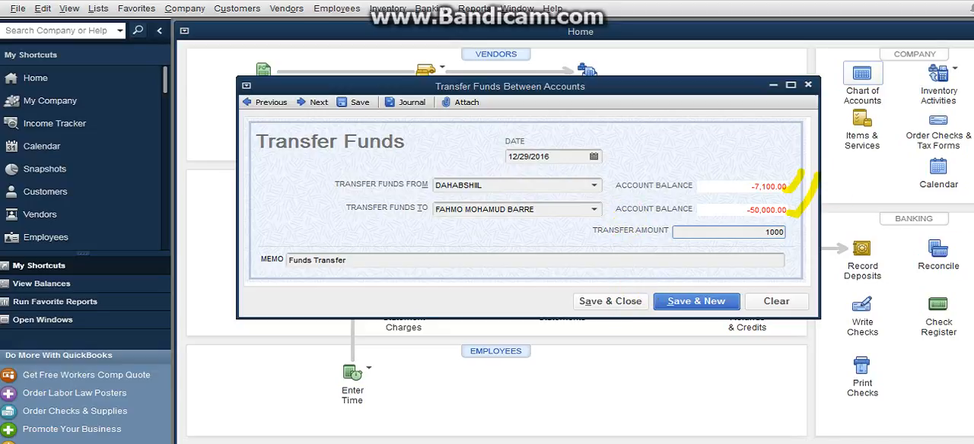
{"action": "key", "text": "Escape"}
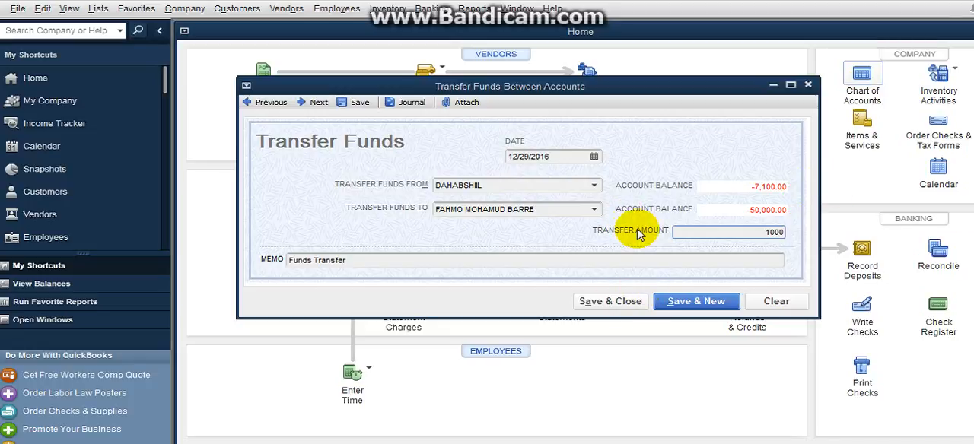
Step: Set the transfer memo to "WAA LACAG AAN U XAWILAY QUFKII MILKILAHAAHA WAXAAN KA SAARAY BANGIGA" and save and close the form
{"action": "left_click", "coordinate": [368, 262]}
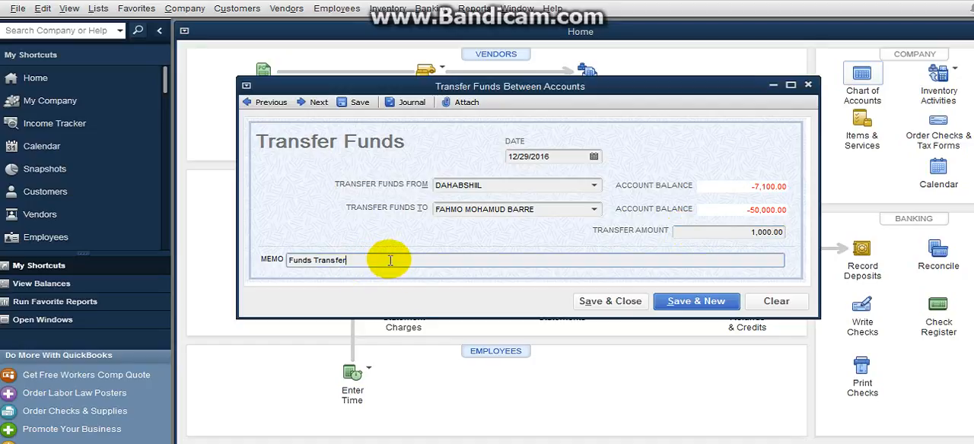
{"action": "left_click", "coordinate": [459, 260]}
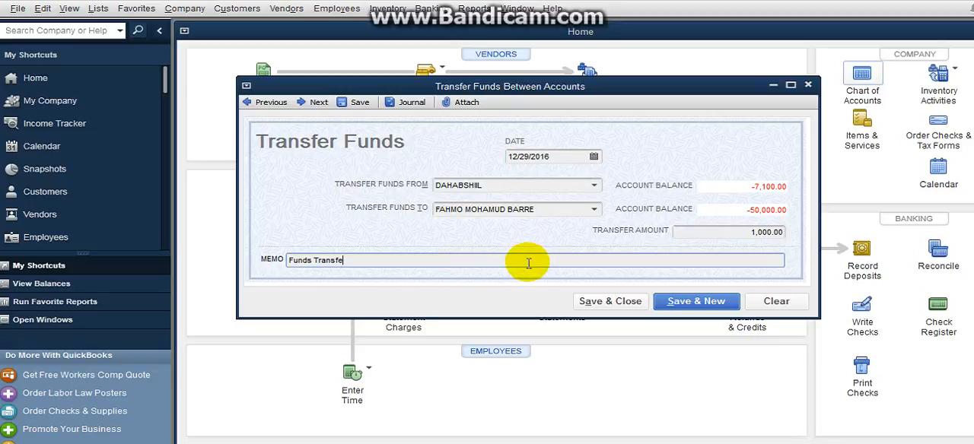
{"action": "type", "text": "W"}
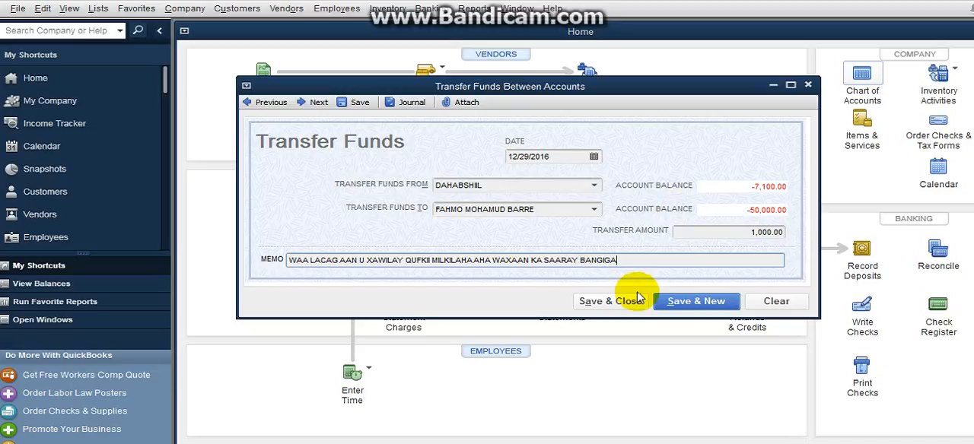
{"action": "left_click", "coordinate": [610, 302]}
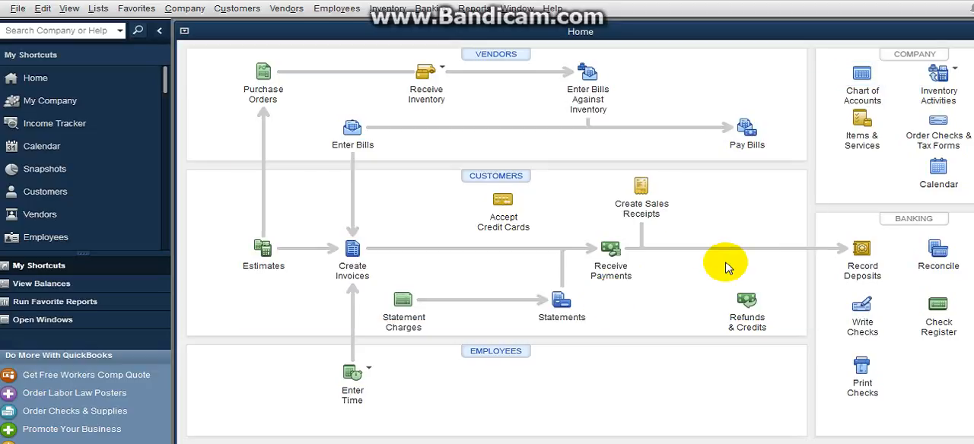
Step: Review the previously saved funds transfer in the Transfer Funds form, then close the form
{"action": "left_click", "coordinate": [423, 8]}
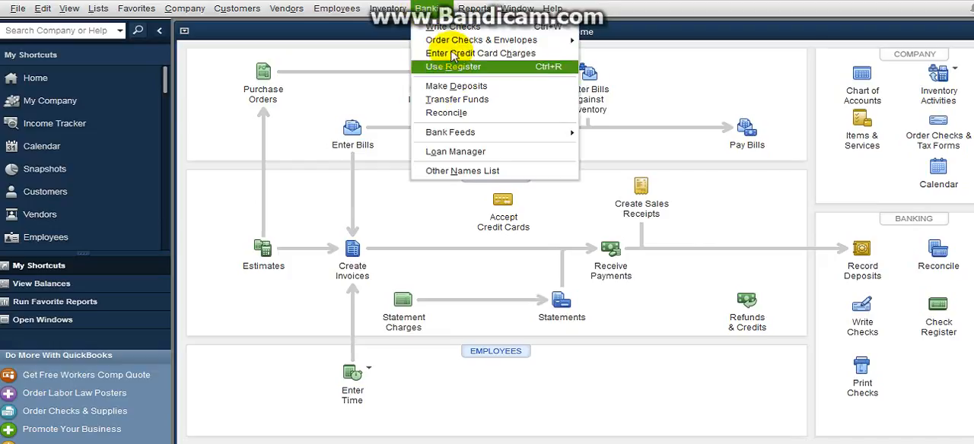
{"action": "left_click", "coordinate": [455, 101]}
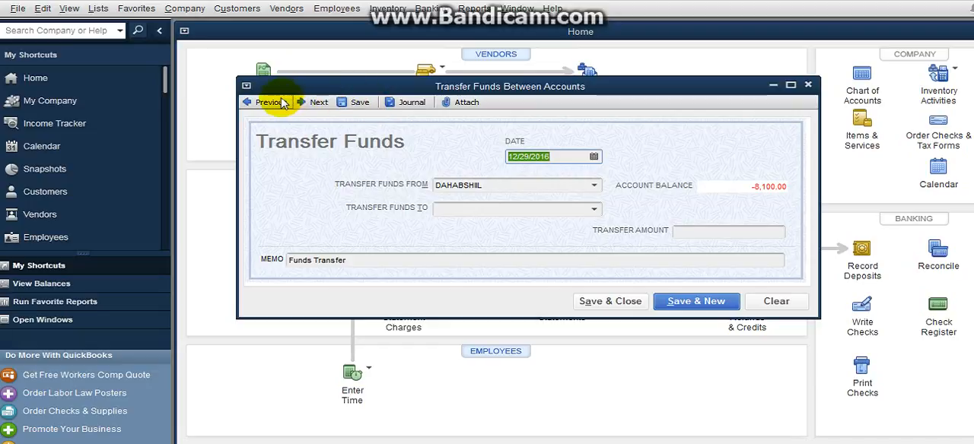
{"action": "left_click", "coordinate": [282, 103]}
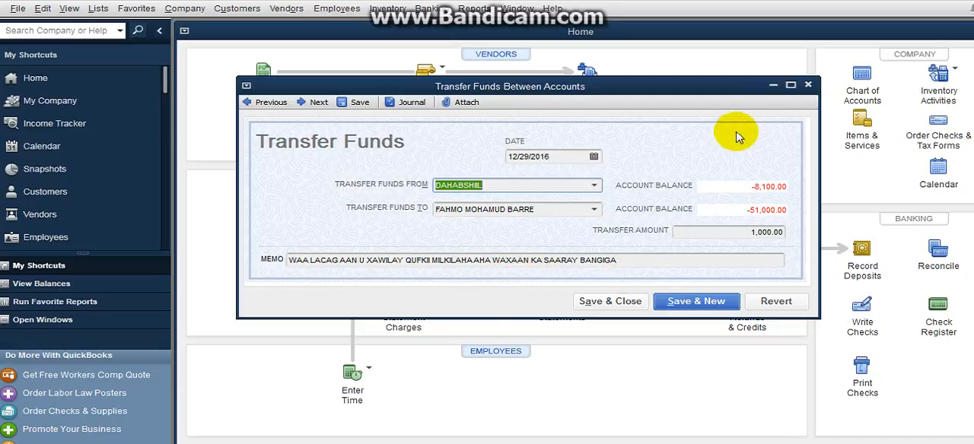
{"action": "left_click", "coordinate": [809, 86]}
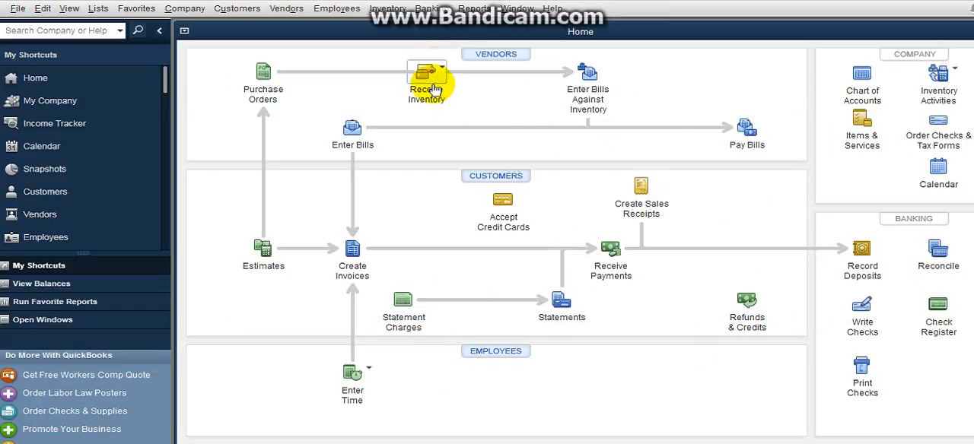
Step: Check a new deposit form for customer payments available to deposit, then close the form without recording anything
{"action": "left_click", "coordinate": [430, 9]}
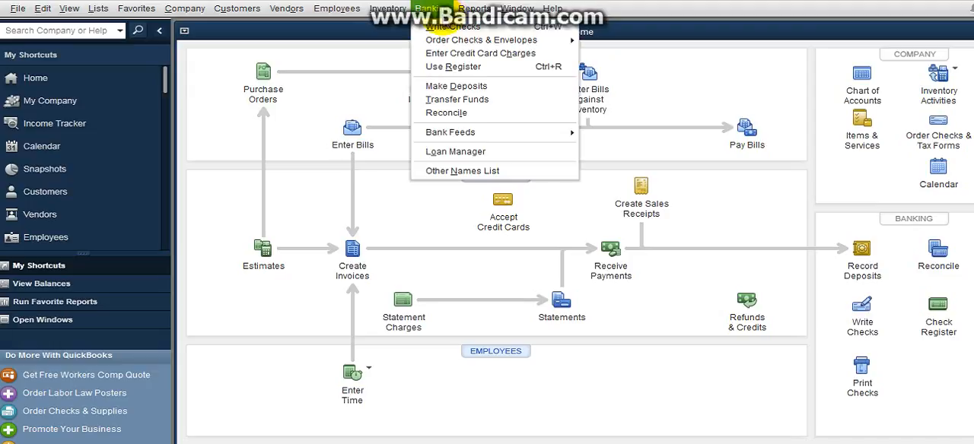
{"action": "left_click", "coordinate": [474, 87]}
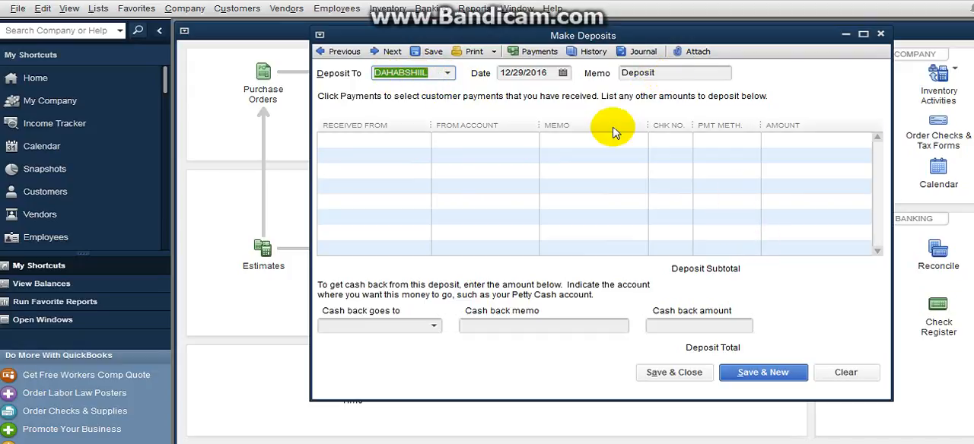
{"action": "left_click", "coordinate": [537, 57]}
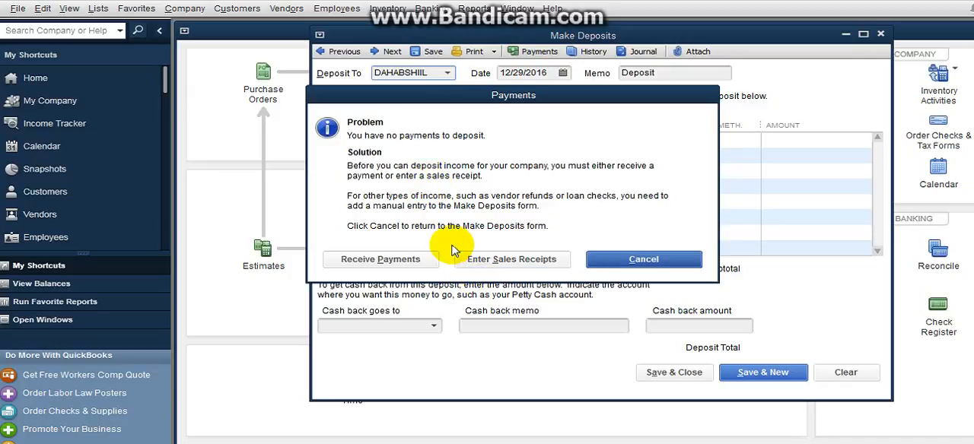
{"action": "left_click", "coordinate": [623, 263]}
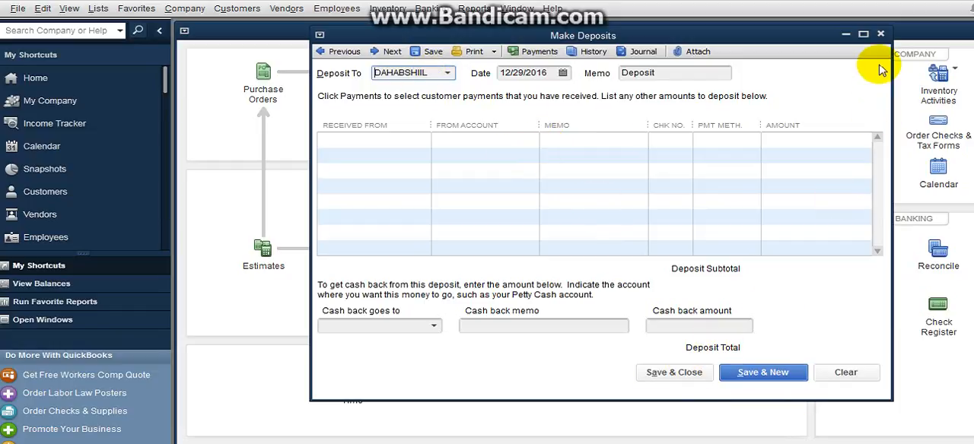
{"action": "left_click", "coordinate": [881, 36]}
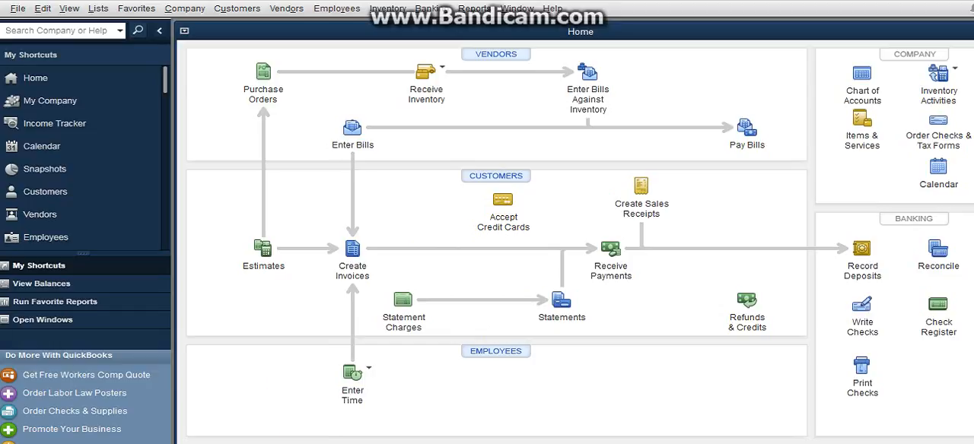
Step: Switch to PowerPoint and show the training slides in "Somalistar online training mmb learning hordhac.pptx"
{"action": "mouse_move", "coordinate": [329, 443]}
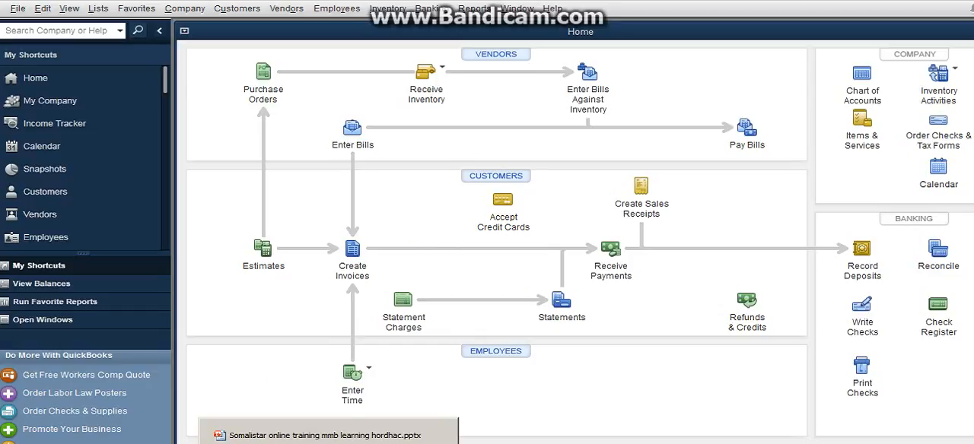
{"action": "left_click", "coordinate": [327, 435]}
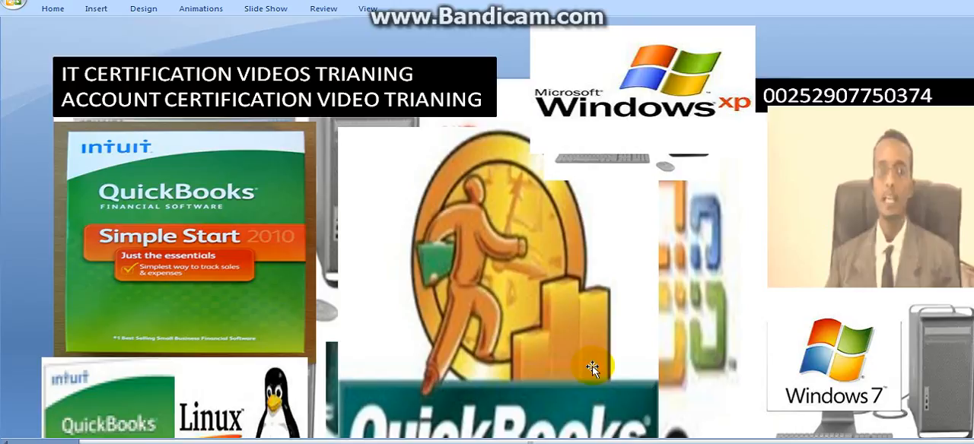
{"action": "left_click", "coordinate": [496, 245]}
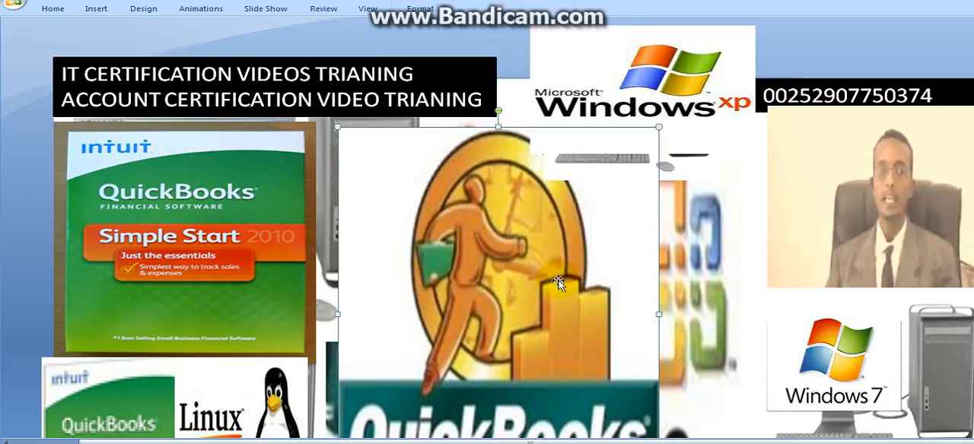
{"action": "left_click", "coordinate": [735, 232]}
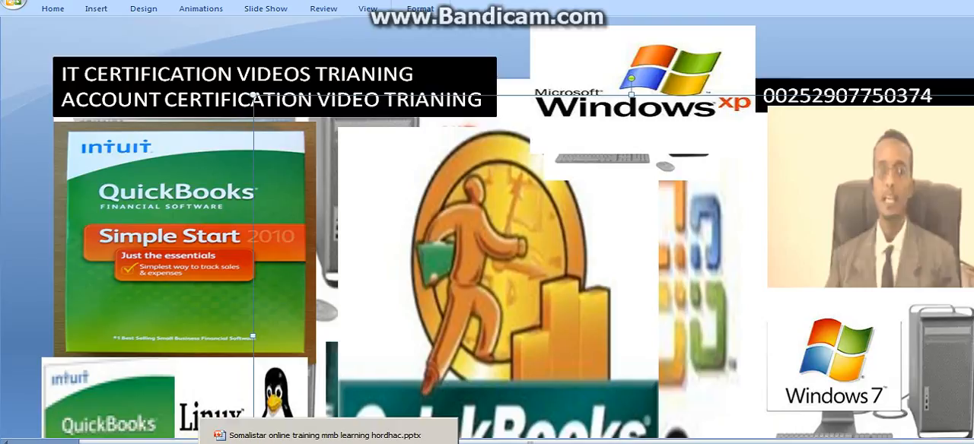
{"action": "left_click", "coordinate": [338, 432]}
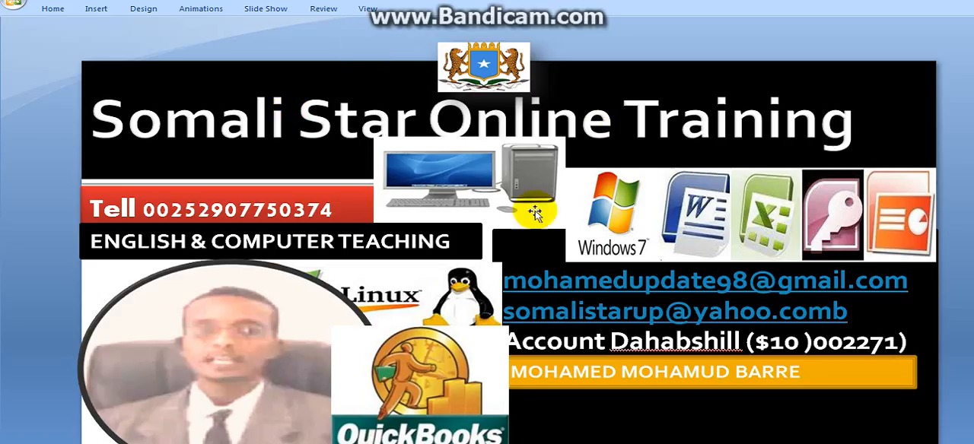